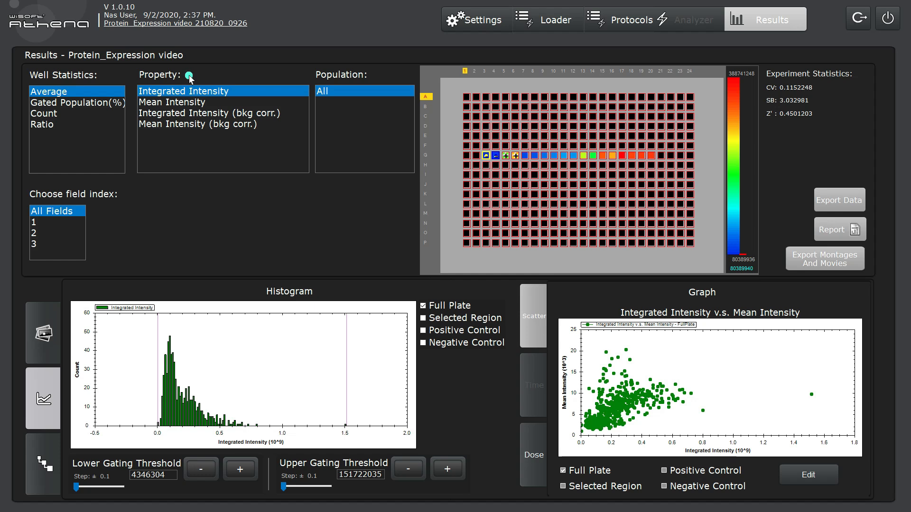
Display the average Mean Intensity on the plate map and select wells G7 to G10.
left_click(239, 90)
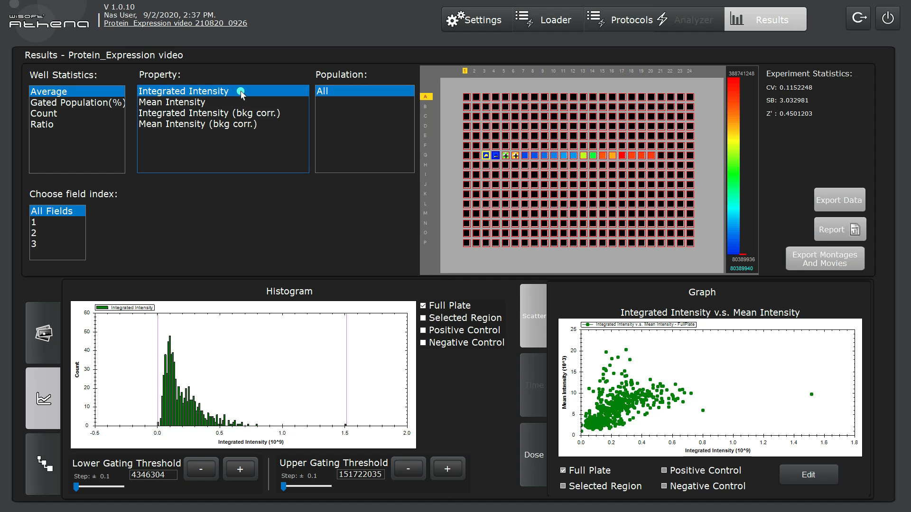
left_click(213, 105)
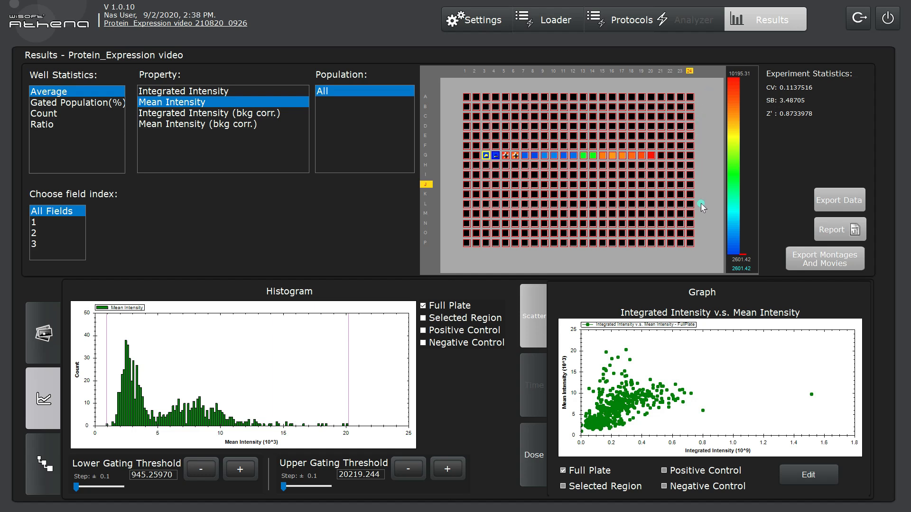
left_click(564, 156)
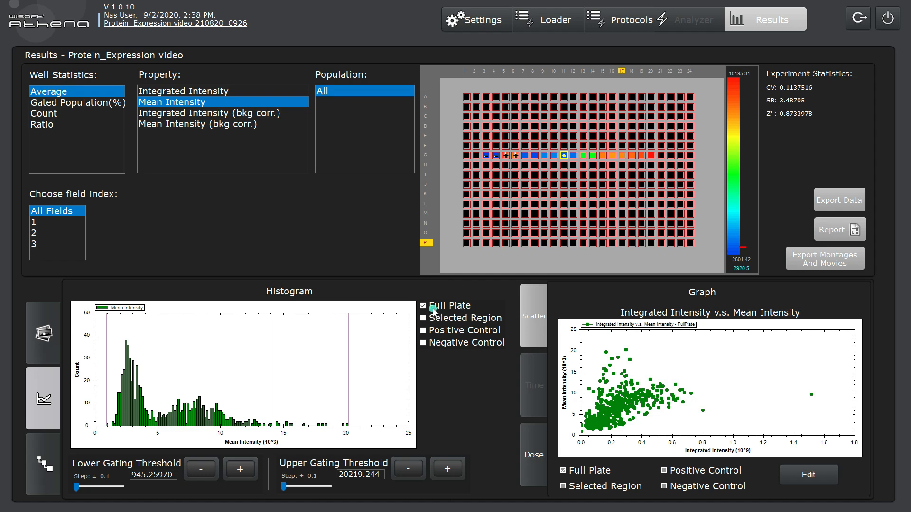
left_click(525, 156)
left_click_drag(533, 161, 558, 164)
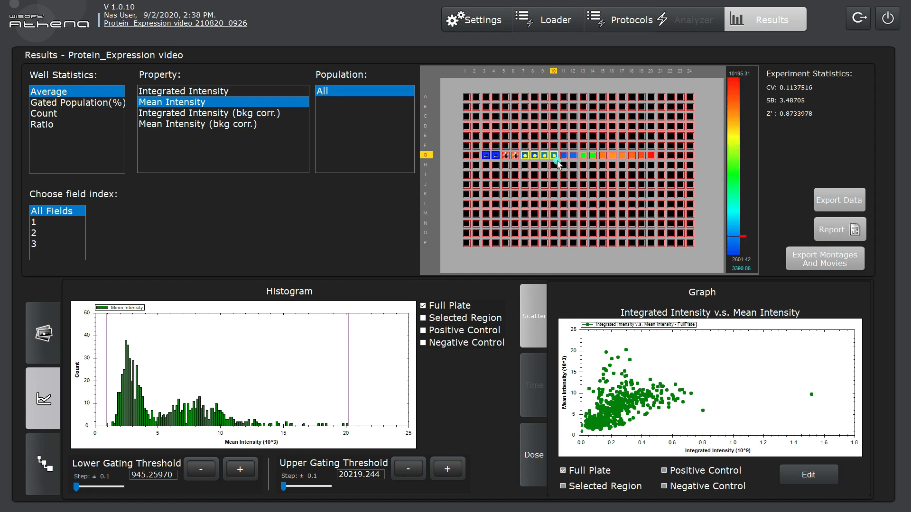
Replace the full-plate data in the histogram with the selected region, positive control and negative control.
left_click(425, 307)
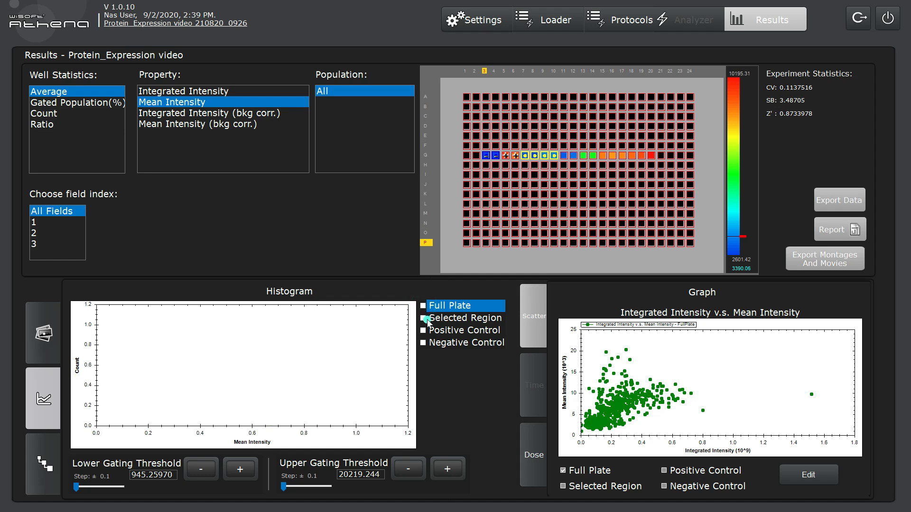
left_click(425, 318)
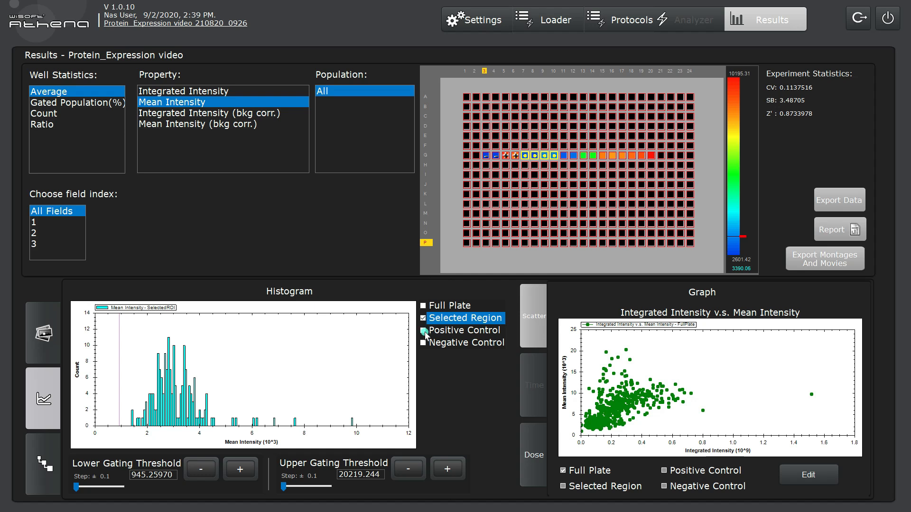
left_click(425, 332)
left_click(425, 344)
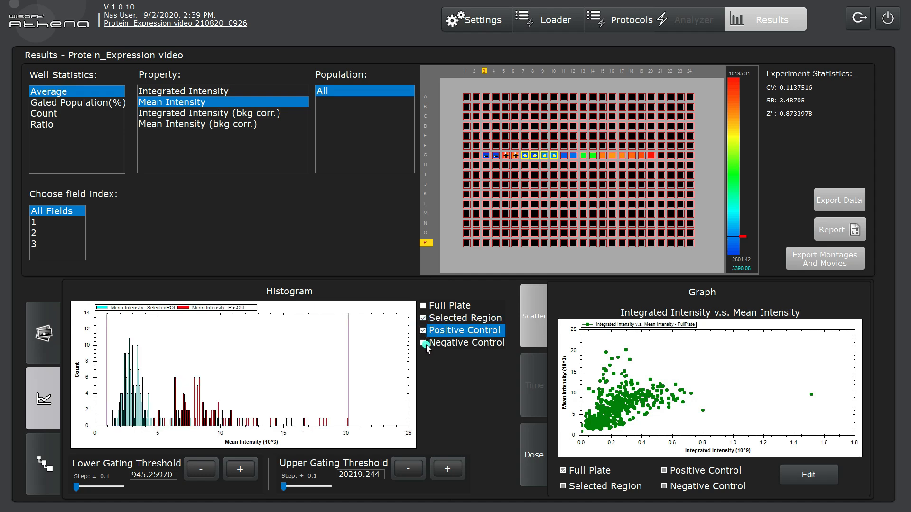
Remove the selected region and both controls from the histogram and show only the full plate.
left_click(422, 319)
left_click(426, 334)
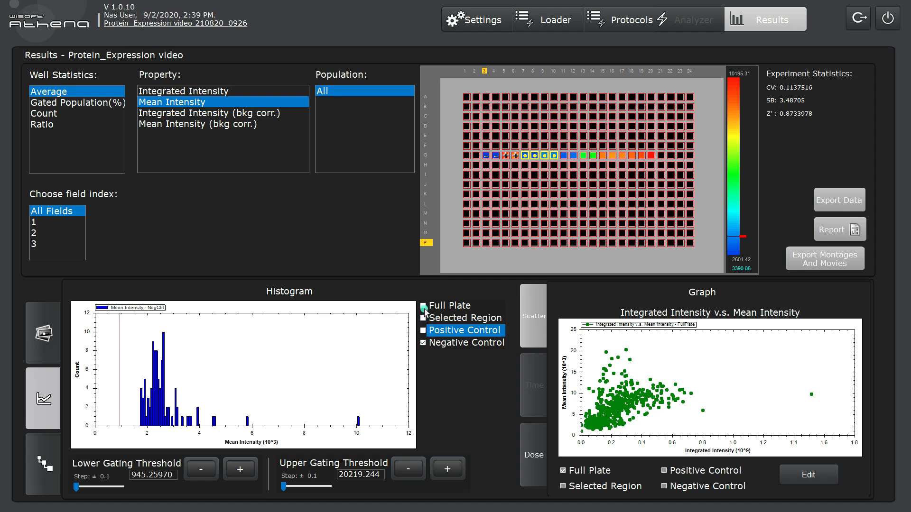
left_click(424, 343)
left_click(425, 307)
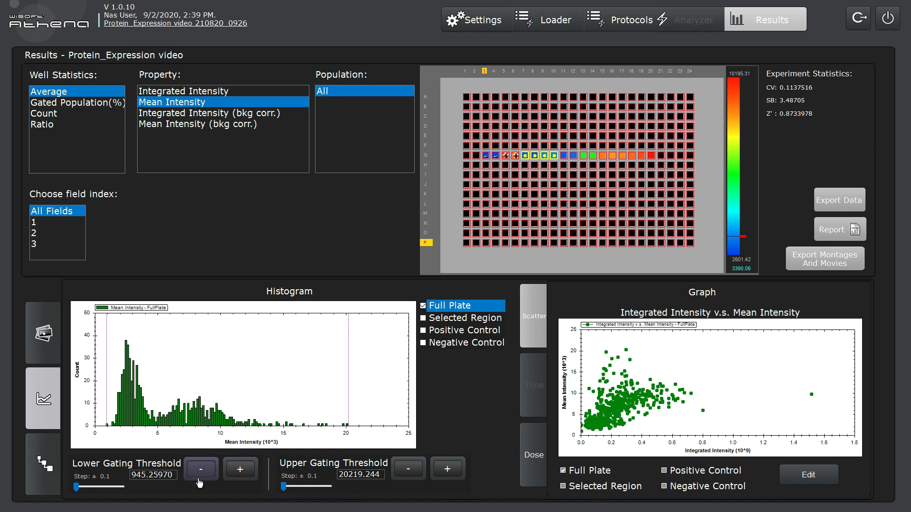
Raise the lower gating threshold to 4945.2597 using a step size of 1000.
left_click_drag(76, 488, 112, 488)
left_click(240, 470)
left_click(240, 470)
left_click(241, 470)
left_click(241, 470)
Set the upper gating threshold's step size to 10000 and its value to 15000.
left_click_drag(284, 486, 327, 489)
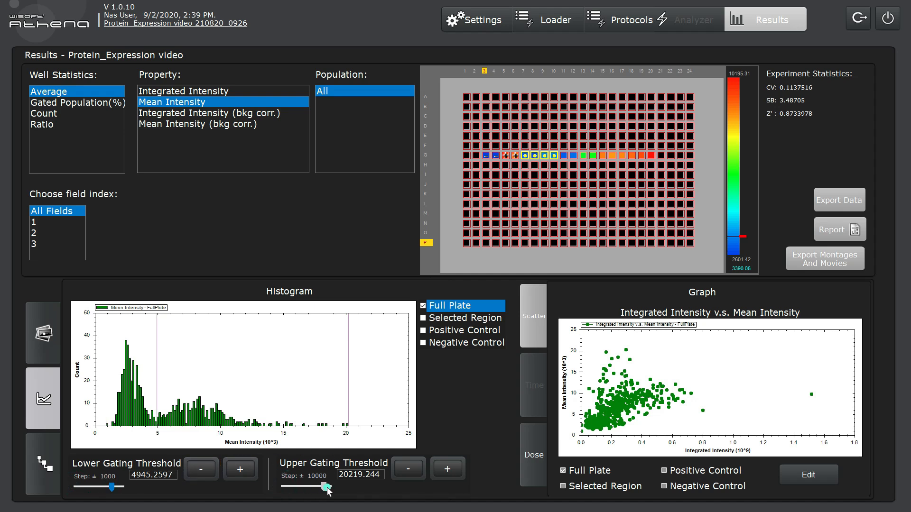
left_click(408, 469)
left_click(353, 476)
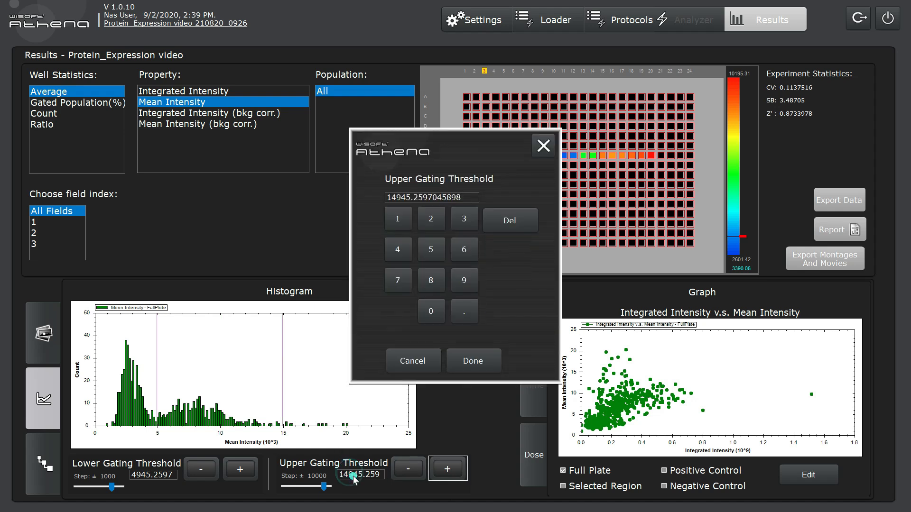
type("1500")
key("Return")
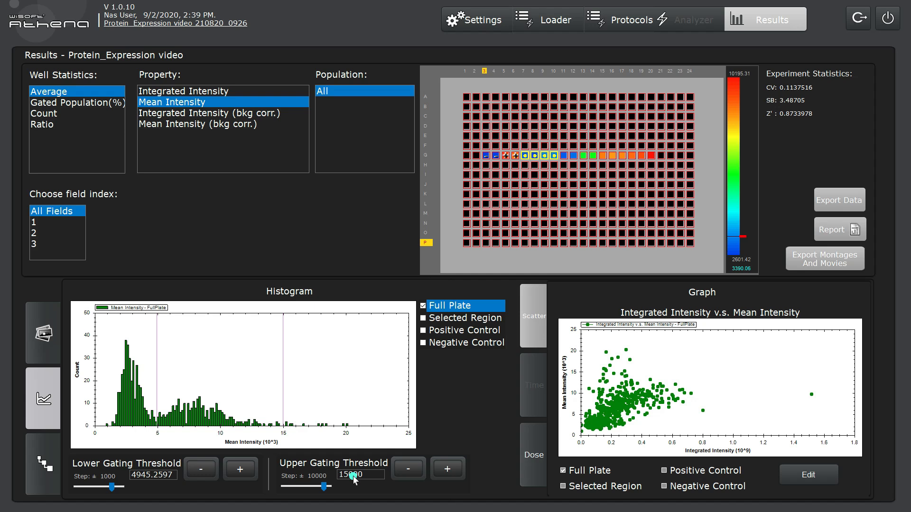
Show the gated population percentage for Mean Intensity on the plate map and select well I3.
left_click(113, 105)
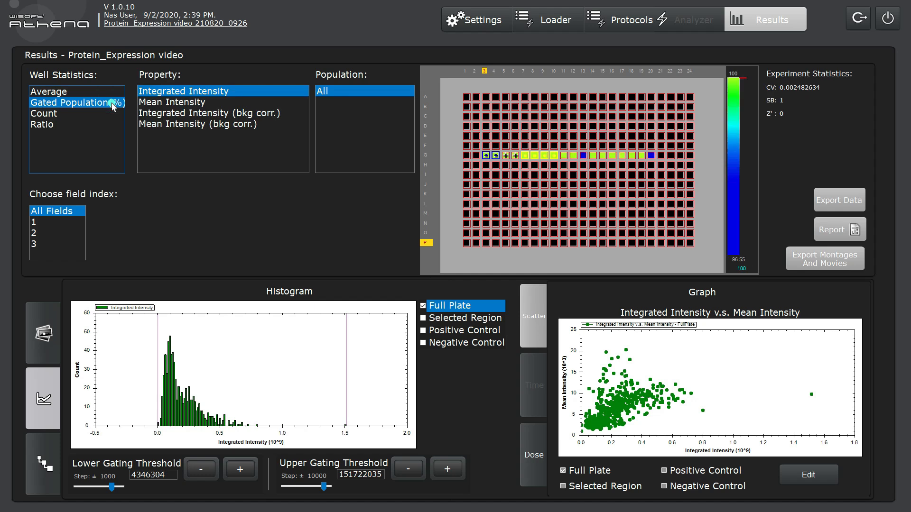
left_click(188, 103)
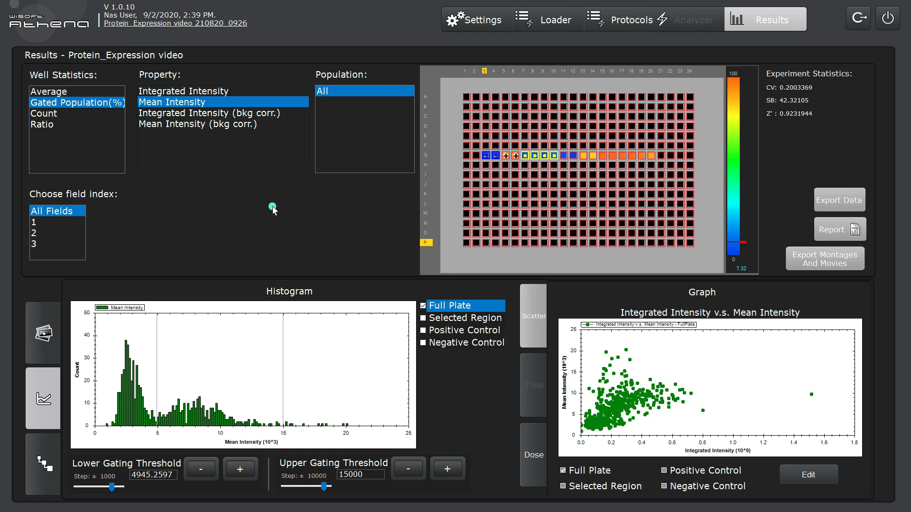
left_click(487, 173)
left_click(487, 177)
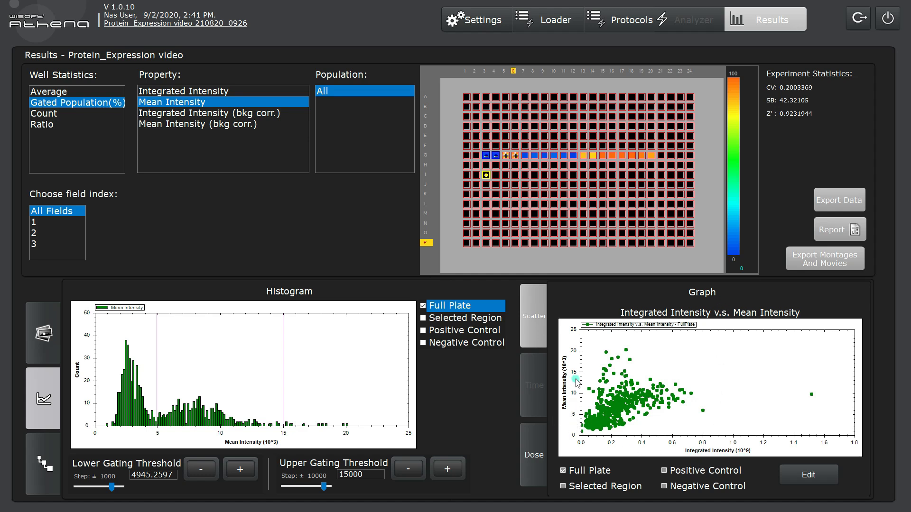
Set the scatter graph's X axis to Integrated Intensity (bkg corr.) and its Y axis to Mean Intensity (bkg corr.).
left_click(791, 477)
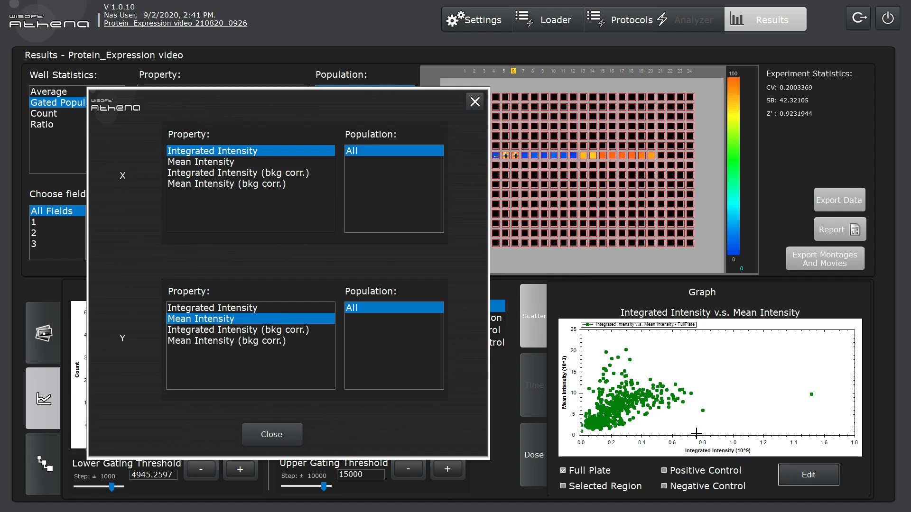
left_click(296, 174)
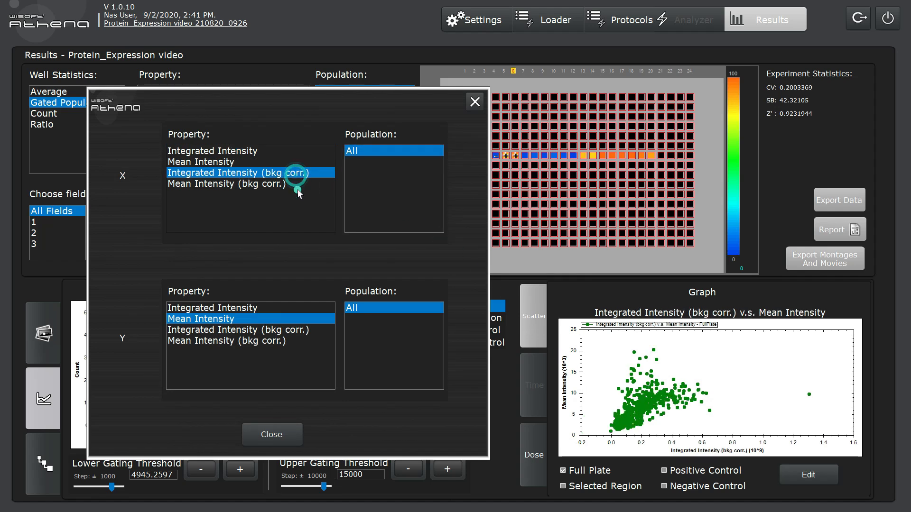
left_click(280, 341)
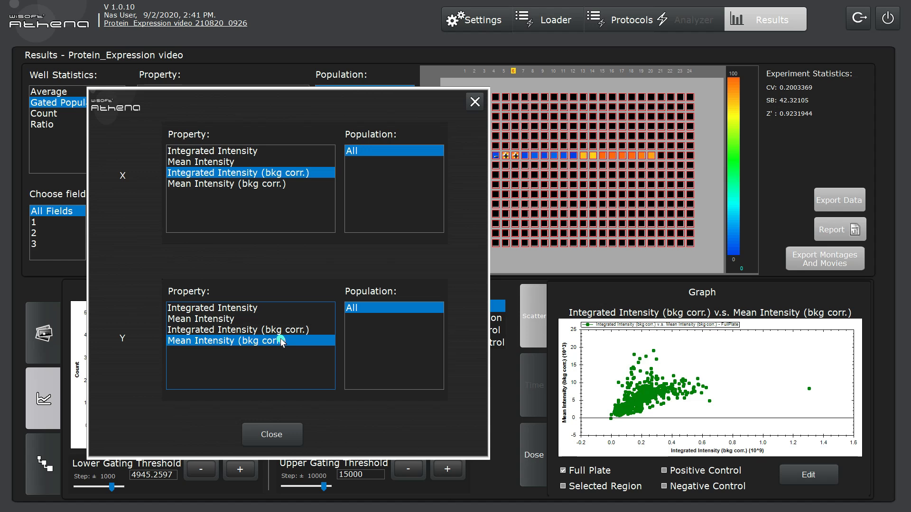
left_click(272, 434)
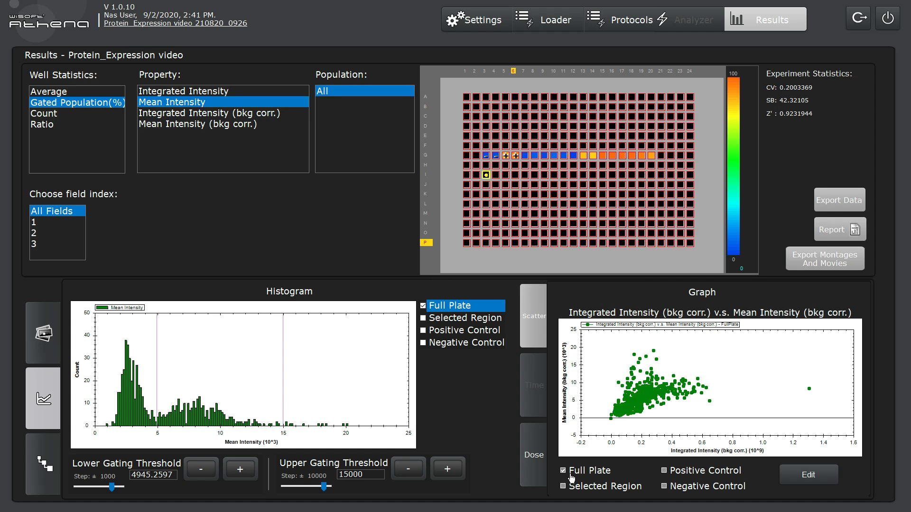
Compare only the positive and negative controls in the scatter graph and restore the full-plate data alone.
left_click(567, 496)
left_click(663, 471)
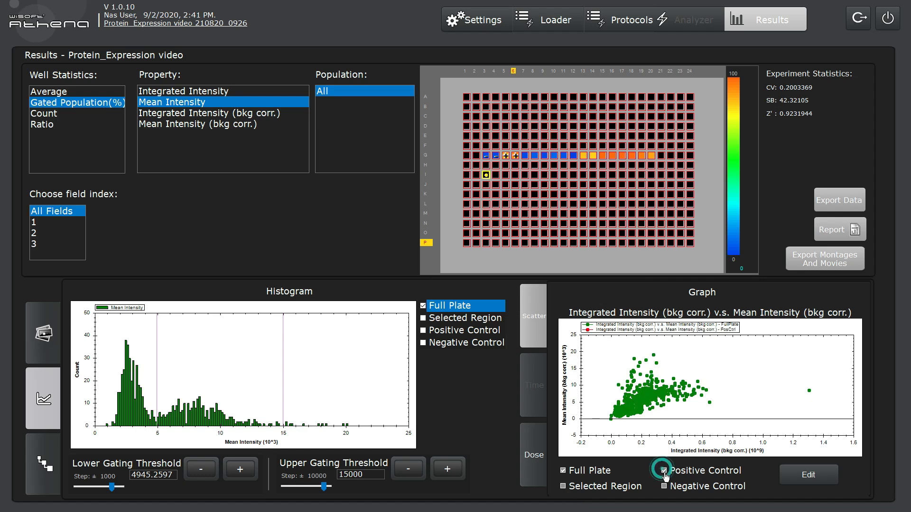
left_click(663, 487)
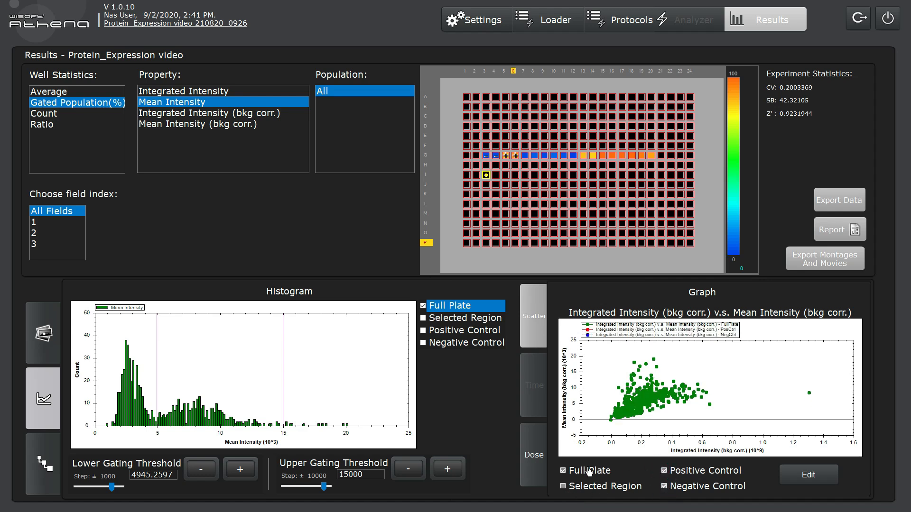
left_click(563, 471)
left_click(563, 470)
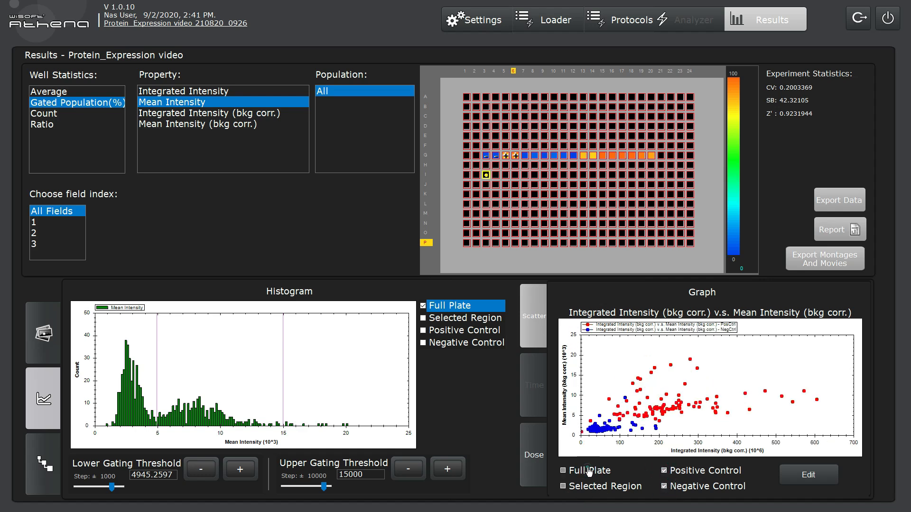
left_click(663, 471)
left_click(664, 486)
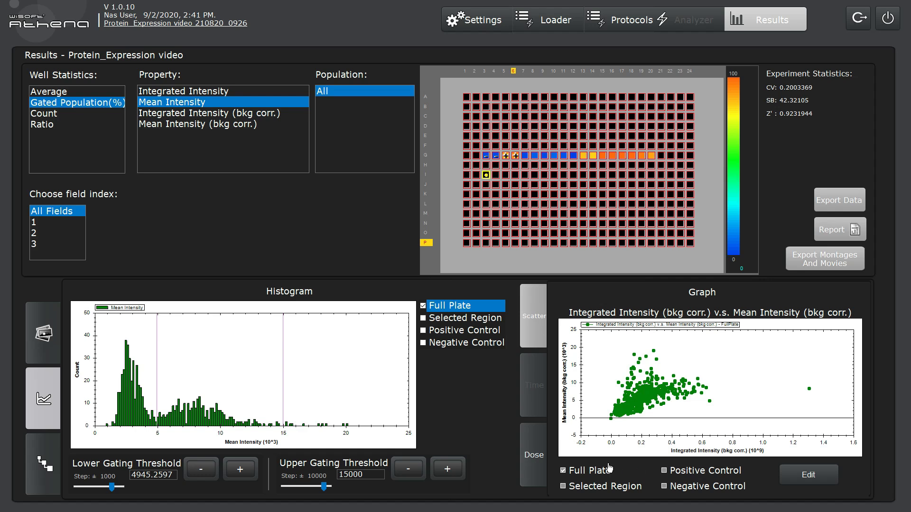
Plot the dose curve of average Integrated Intensity against Nocodozole.
left_click(529, 475)
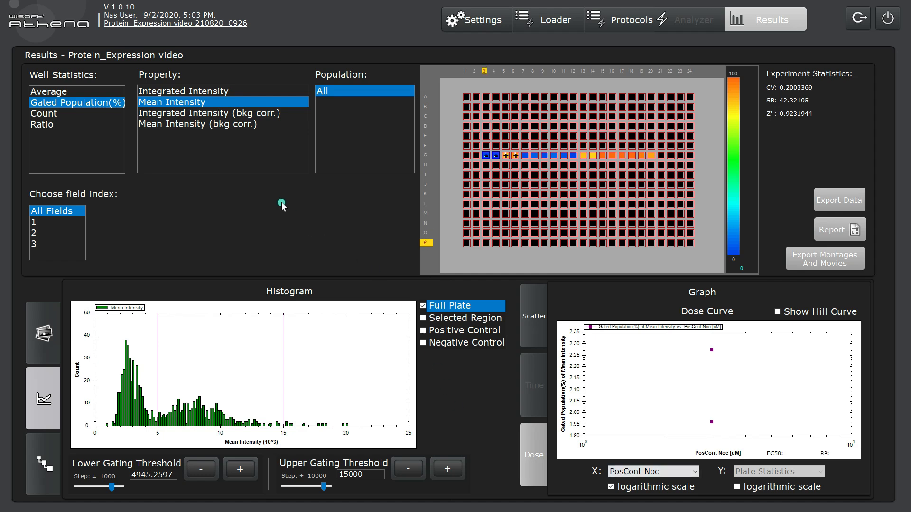
left_click(95, 91)
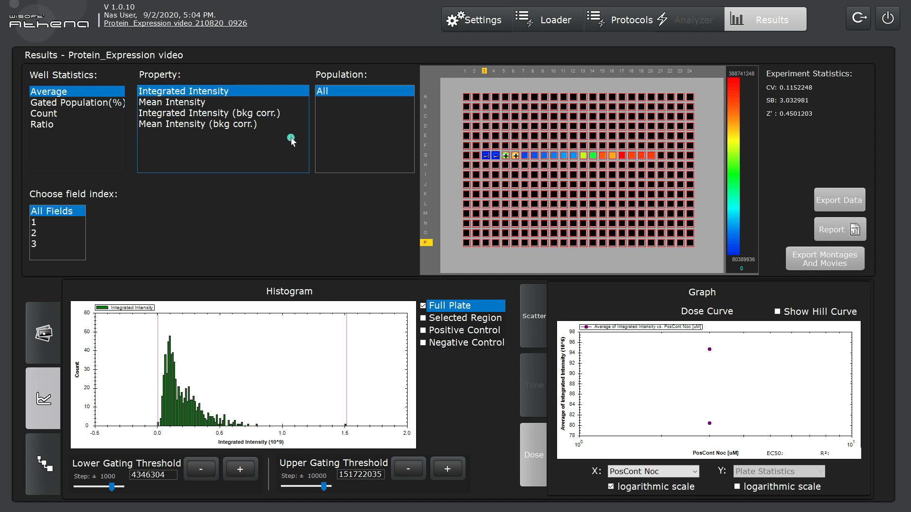
left_click(694, 471)
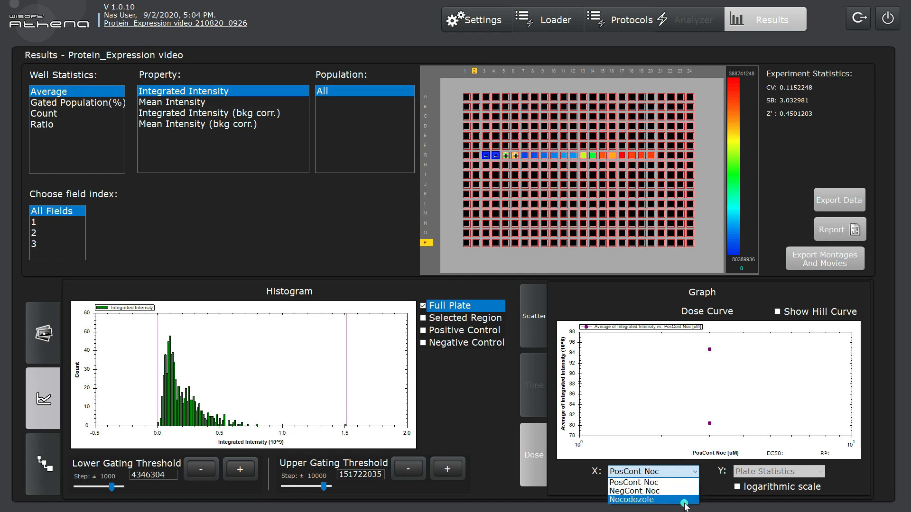
left_click(688, 501)
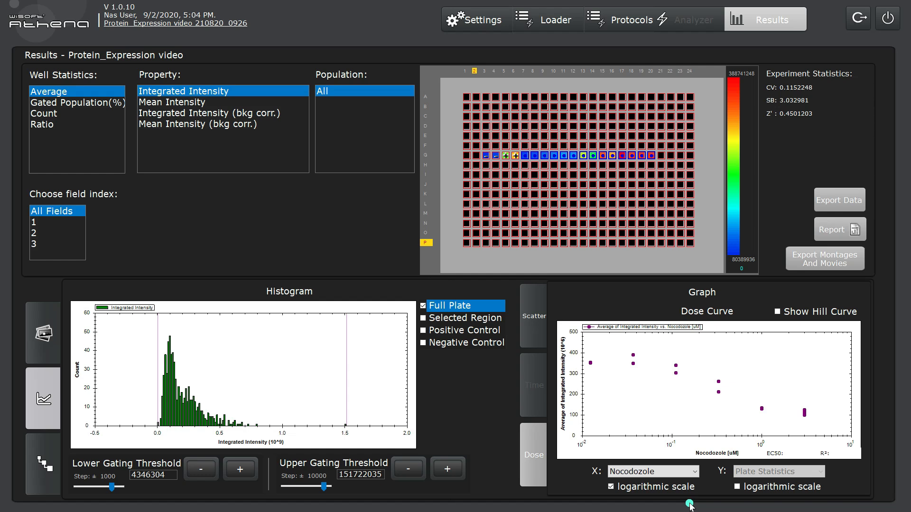
Compare linear and logarithmic scaling on both dose curve axes, keep only X logarithmic, and turn on the Hill curve.
left_click(610, 487)
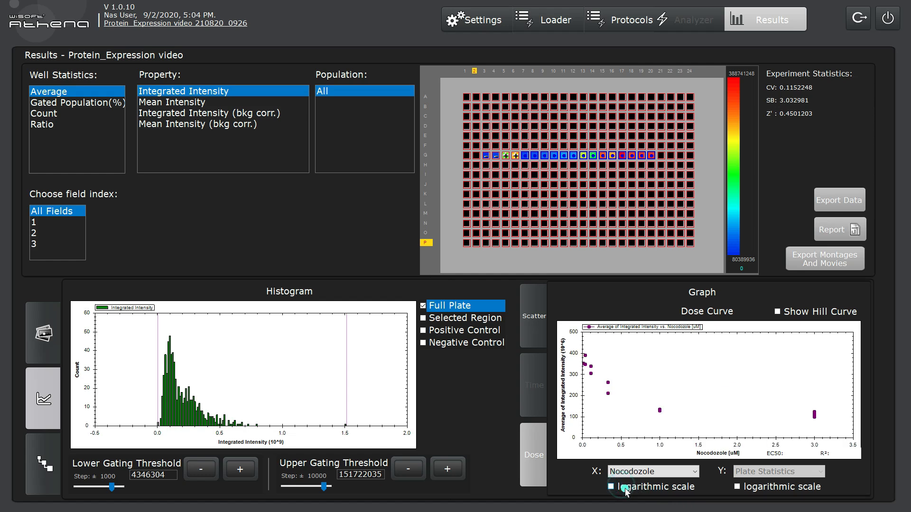
left_click(611, 487)
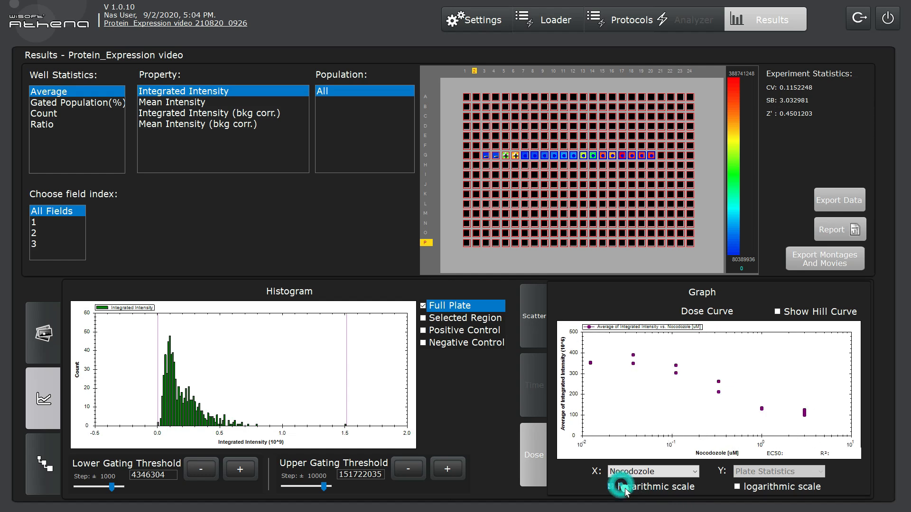
left_click(765, 487)
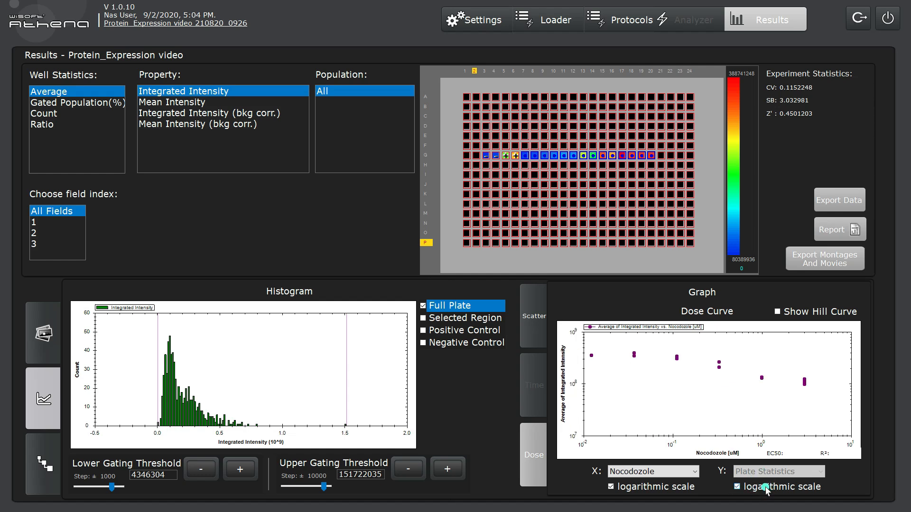
left_click(765, 487)
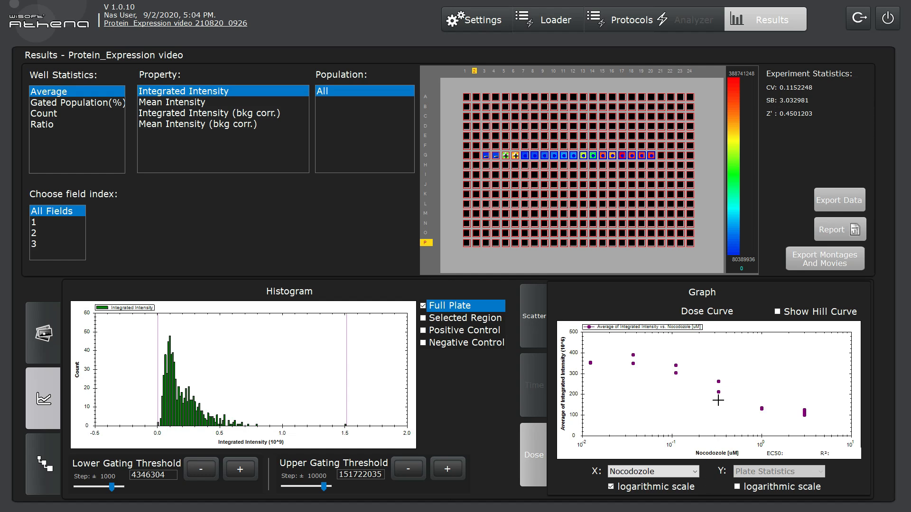
left_click(780, 311)
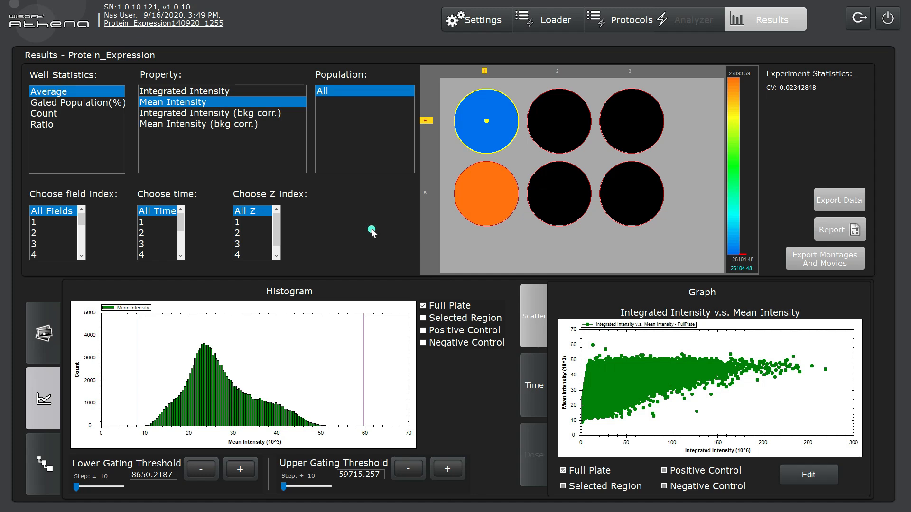
Step the Protein_Expression results through time points 2, 3 and 4, and limit them to Z index 2.
left_click(261, 212)
left_click(157, 233)
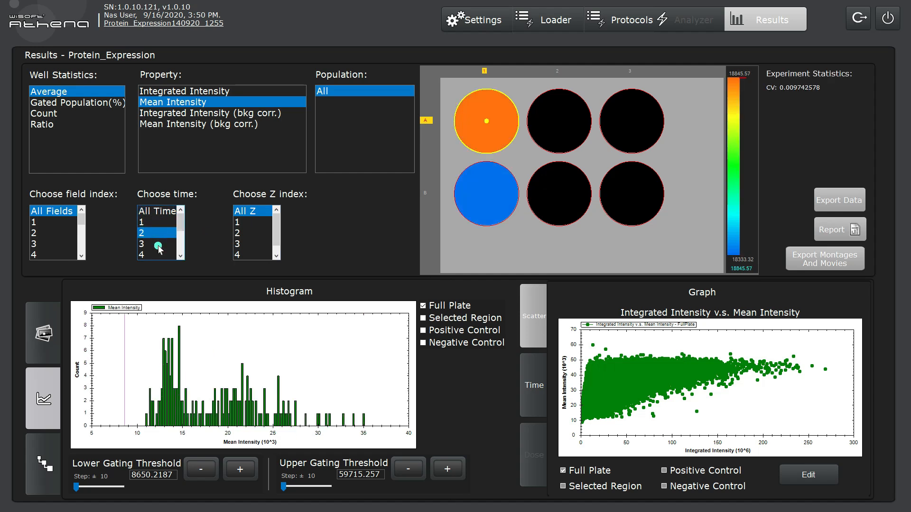
left_click(158, 245)
left_click(158, 256)
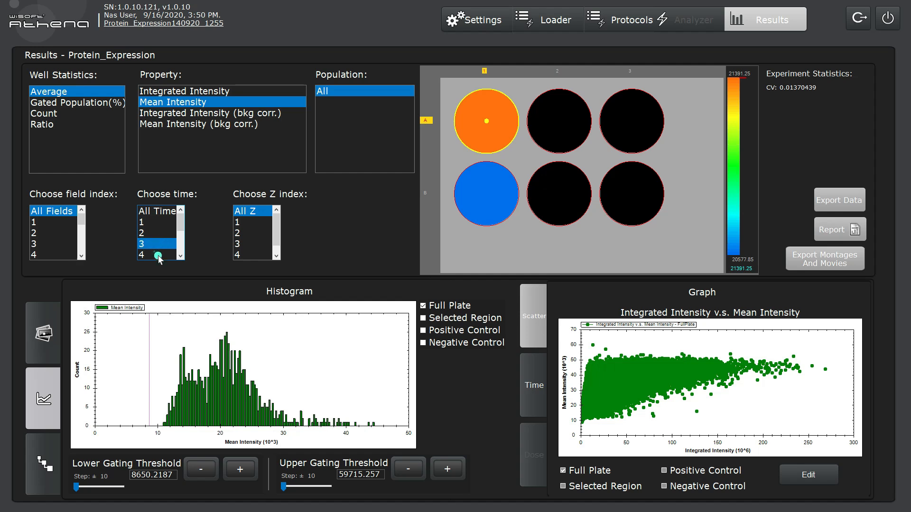
left_click(246, 235)
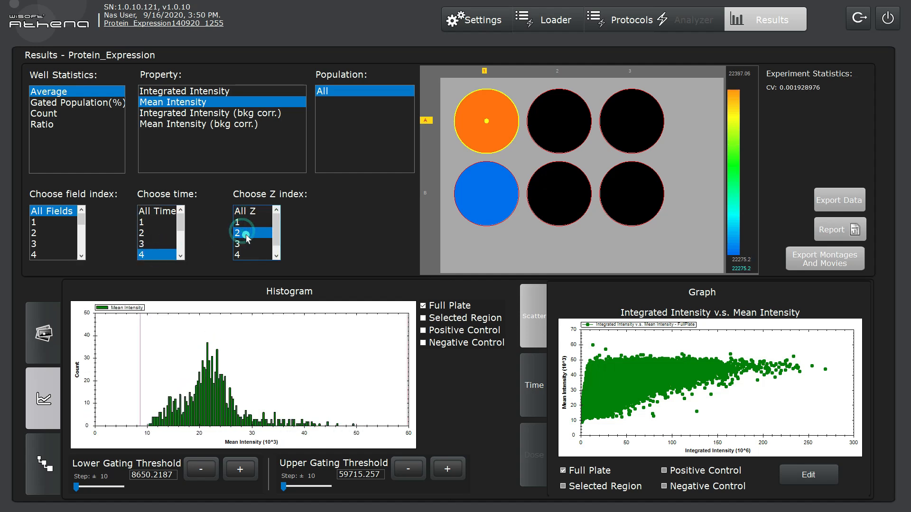
Compare the results at Z indices 3 and 2, and restore the filters to all Z indices and all time points.
left_click(244, 243)
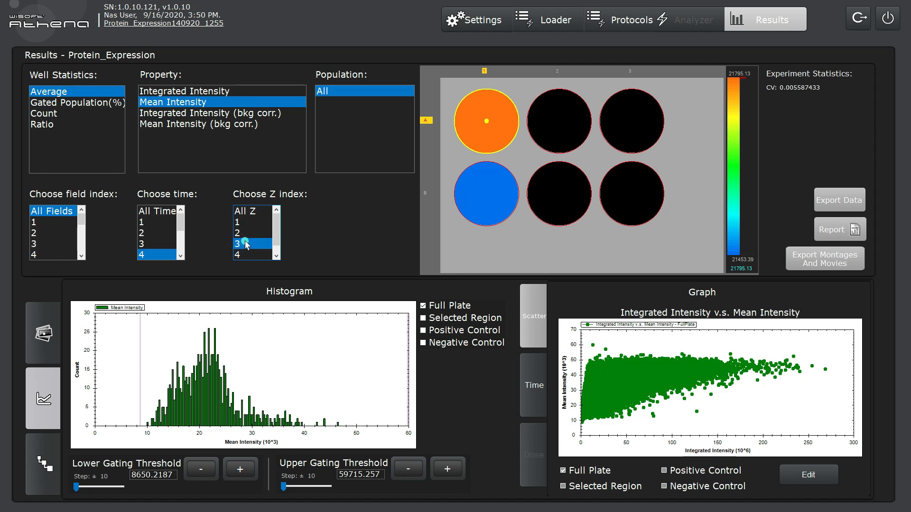
left_click(247, 234)
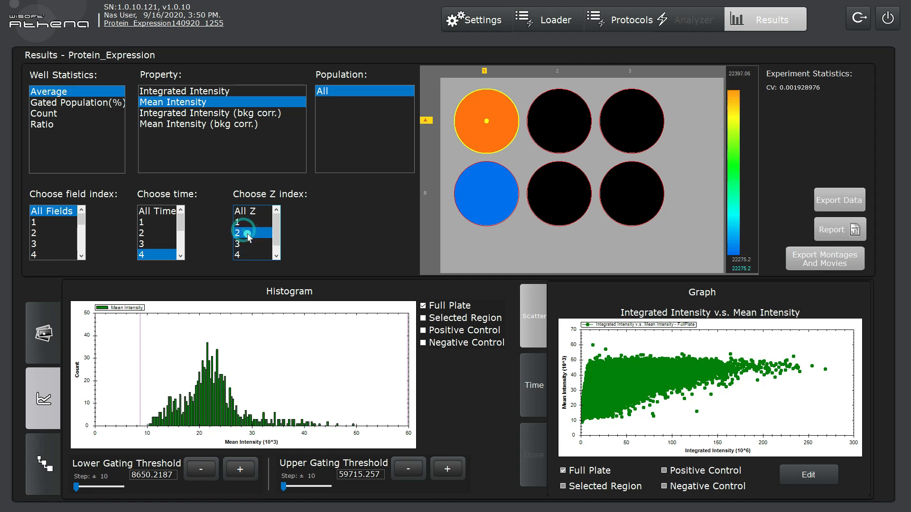
left_click(259, 212)
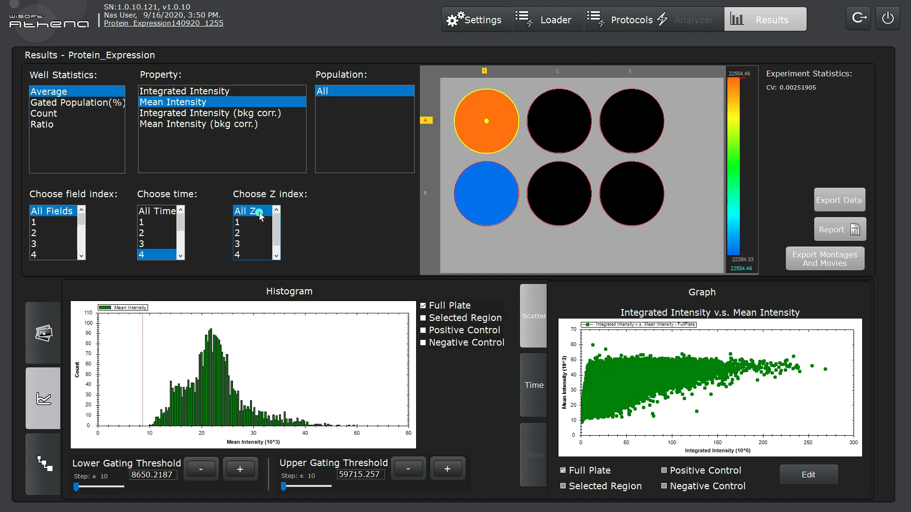
left_click(154, 213)
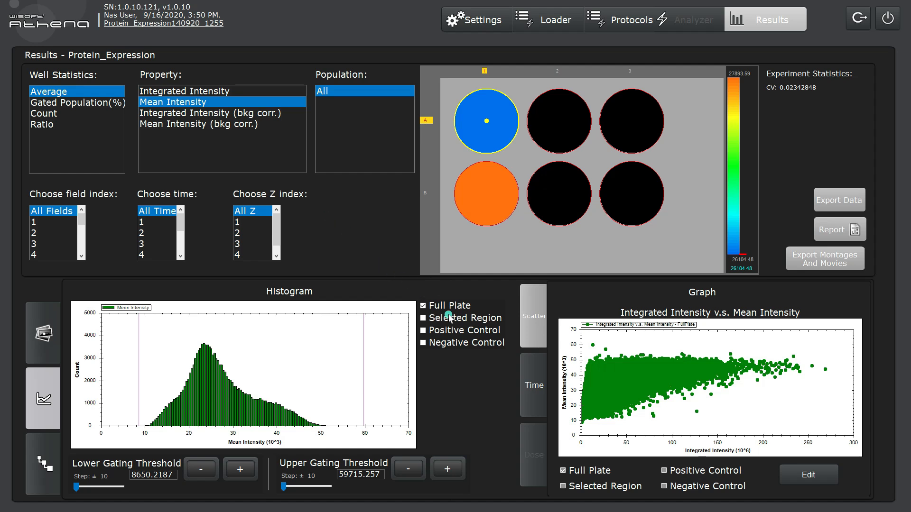
Plot the time curve of average Mean Intensity (bkg corr.) and include the selected region in it.
left_click(536, 372)
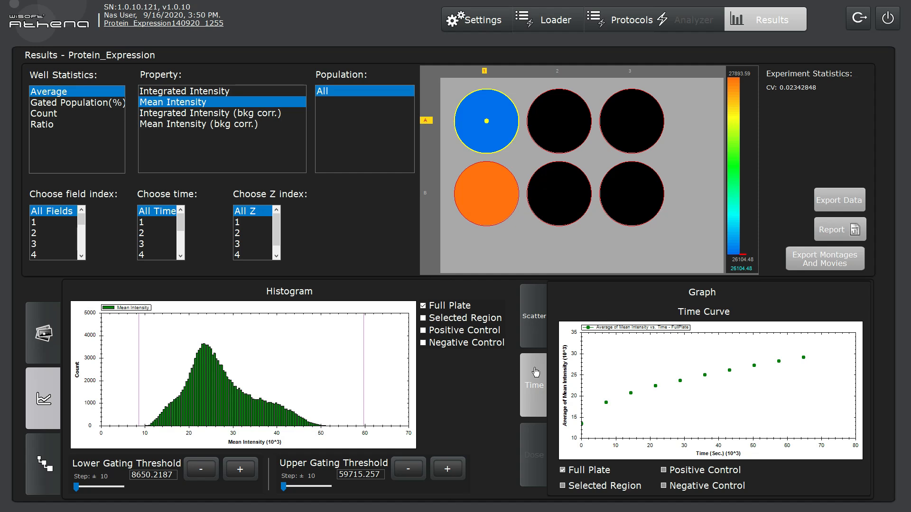
left_click(259, 128)
left_click(563, 486)
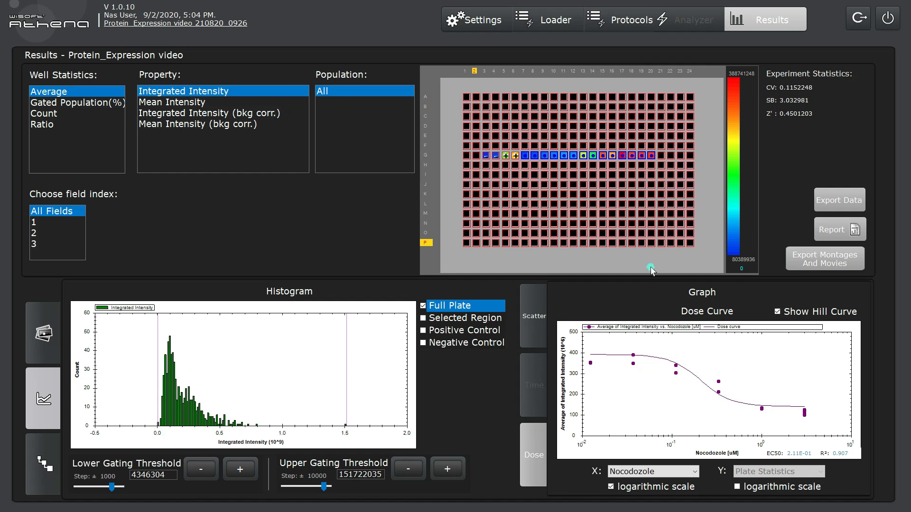
Inspect the copy, save and value export options of the Protein_Expression video plate map and dose curve without exporting anything.
right_click(705, 222)
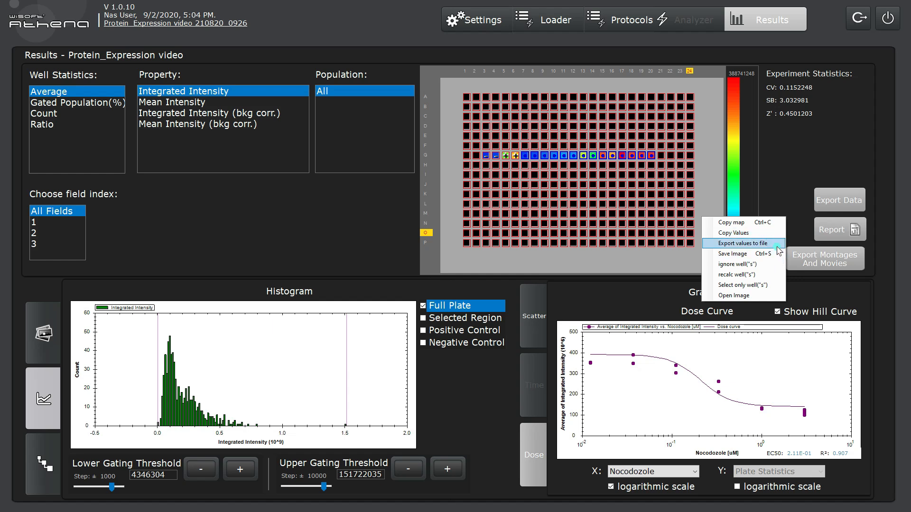
left_click(796, 229)
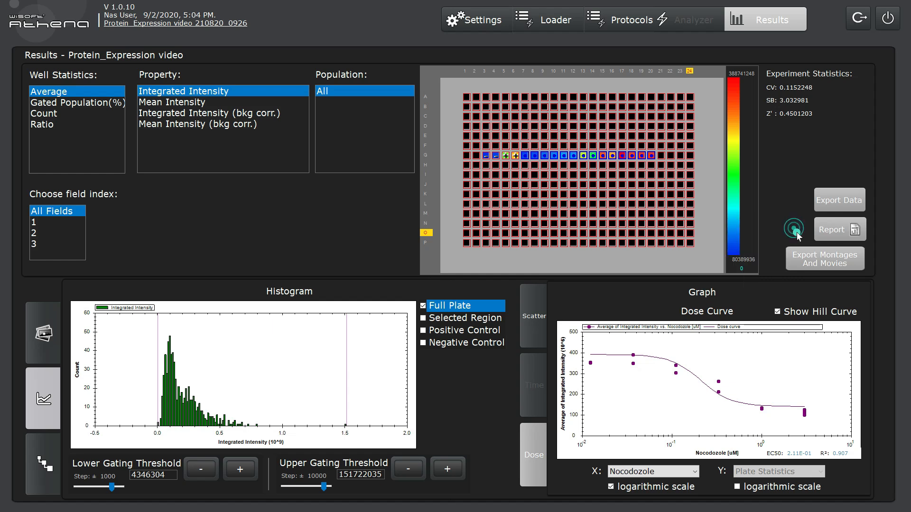
right_click(816, 360)
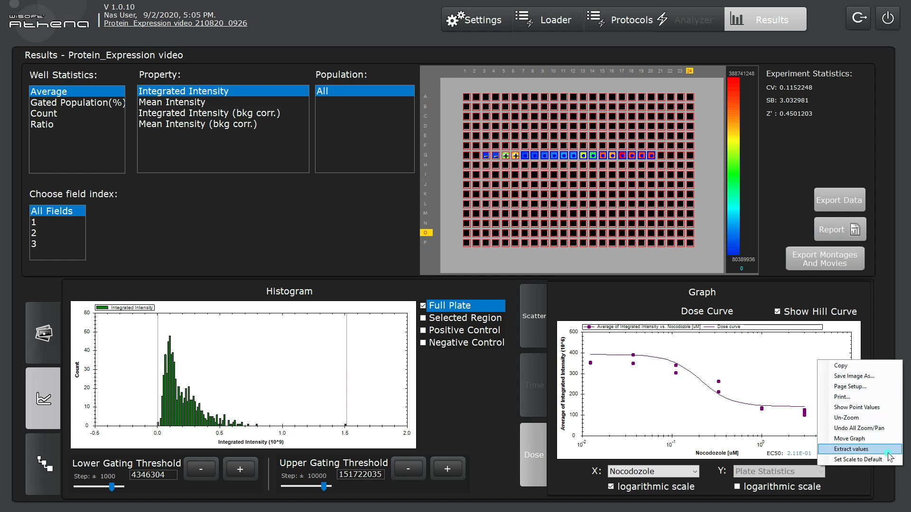
left_click(878, 323)
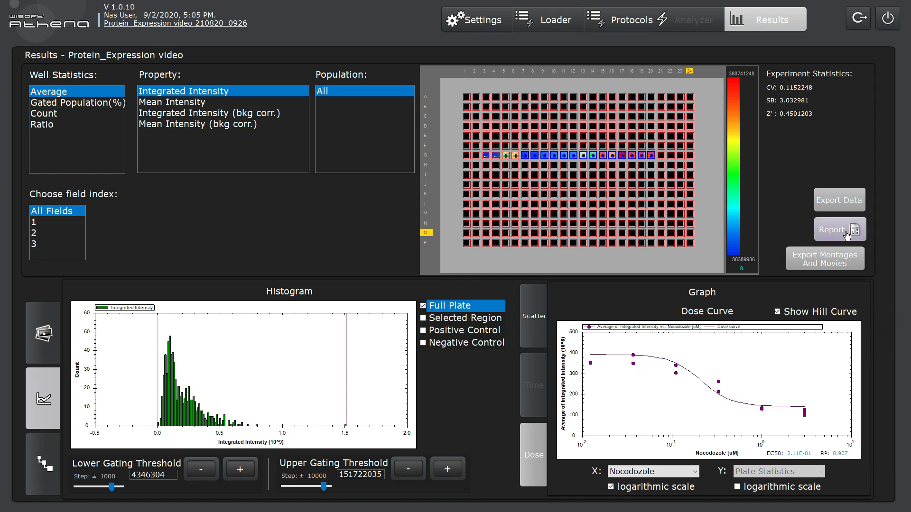
Generate the experiment report and review its application details, imaging details, analysis parameters and results figures.
left_click(828, 240)
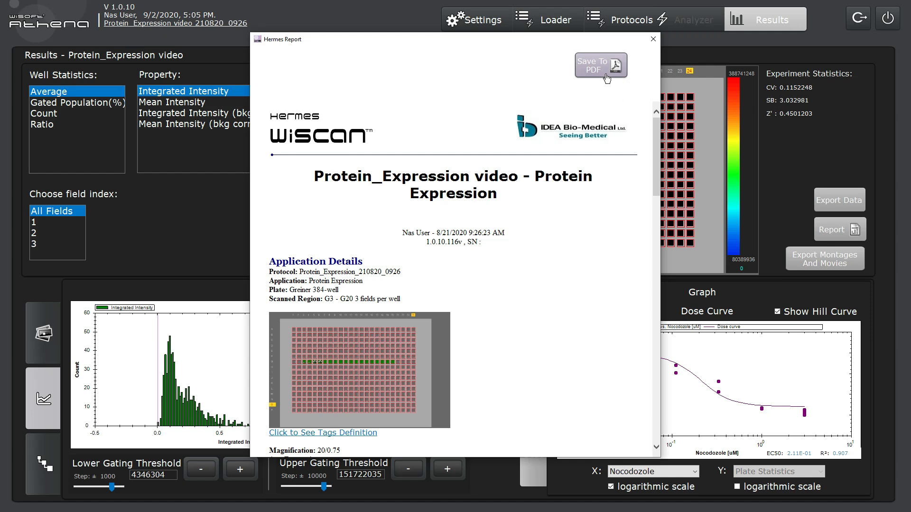
left_click_drag(660, 144, 651, 226)
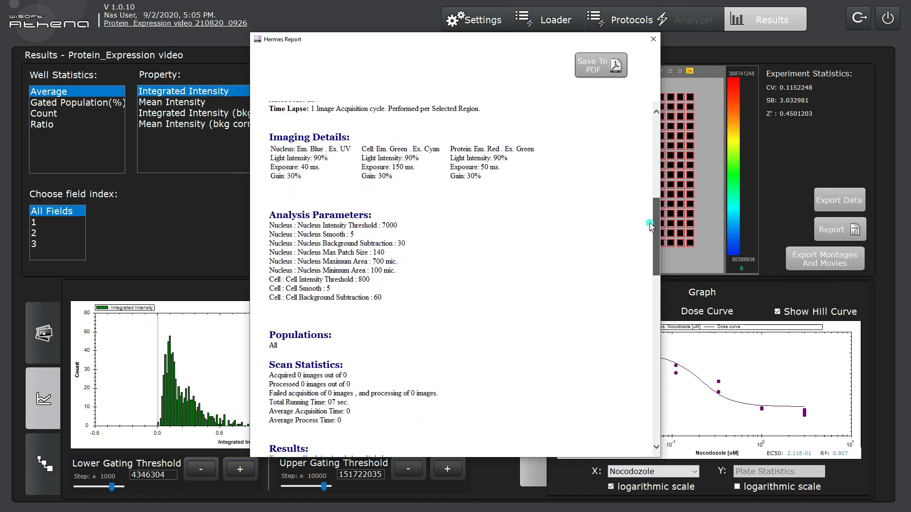
left_click_drag(650, 226, 636, 285)
scroll(636, 285, "down", 2)
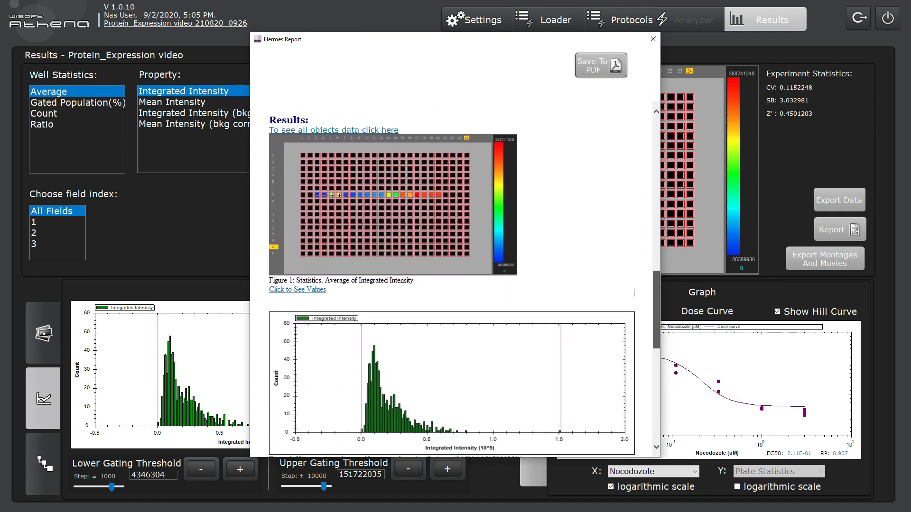
scroll(633, 303, "up", 1)
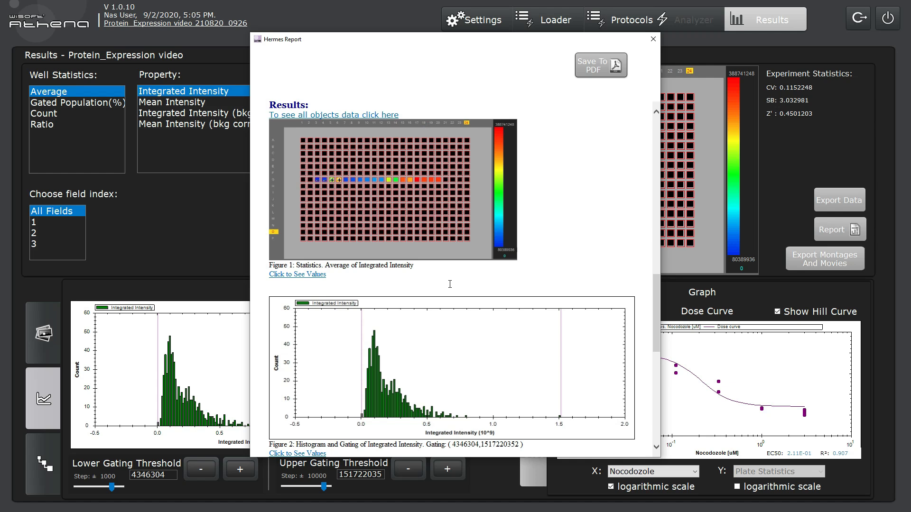
View the values behind the report's Figure 1 plate statistics as a spreadsheet and close it.
left_click(312, 275)
left_click(429, 259)
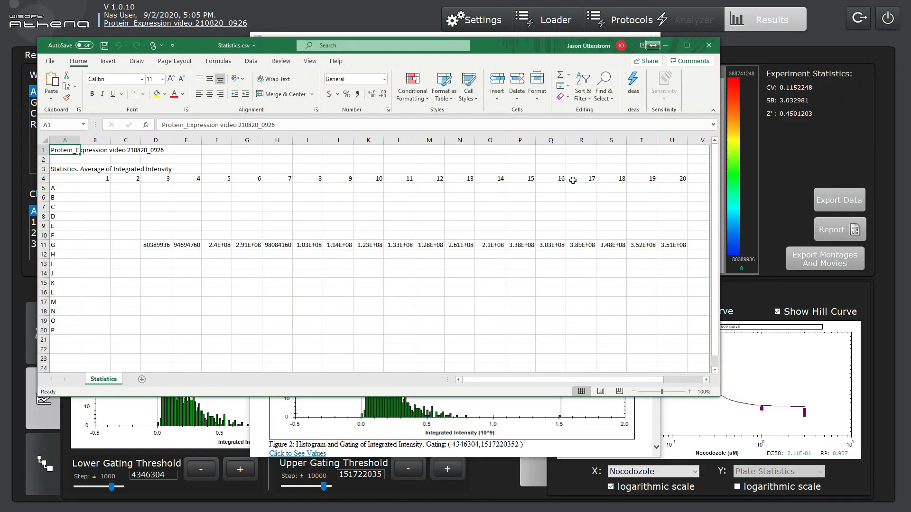
left_click(709, 45)
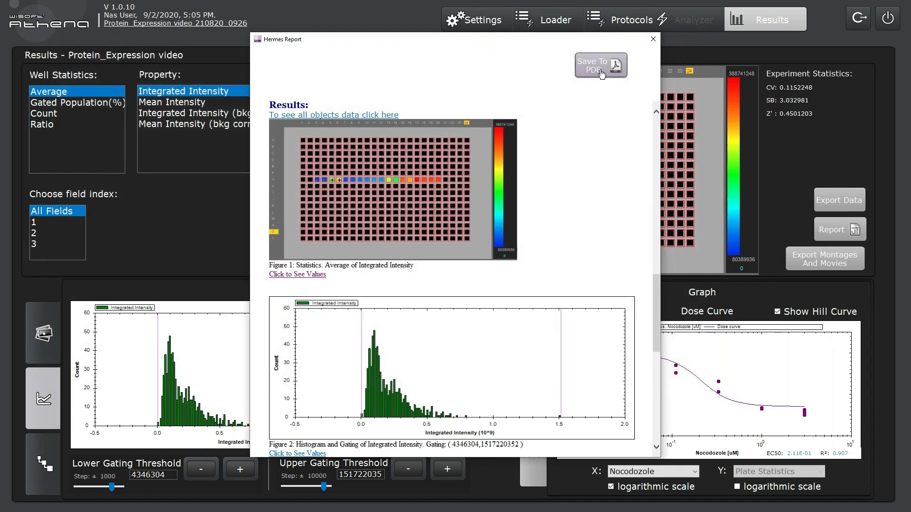
View the report's data for all objects as a spreadsheet, and close both the spreadsheet and the report.
left_click(329, 121)
left_click(429, 259)
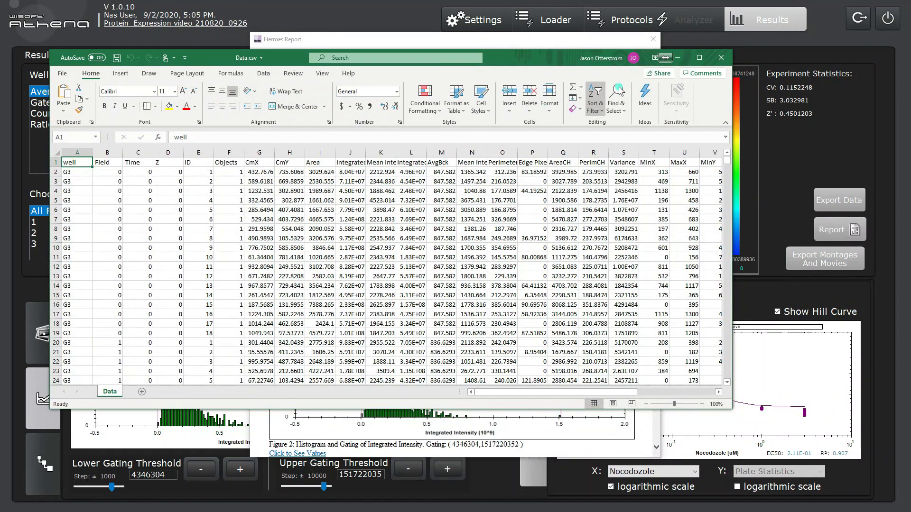
left_click(721, 60)
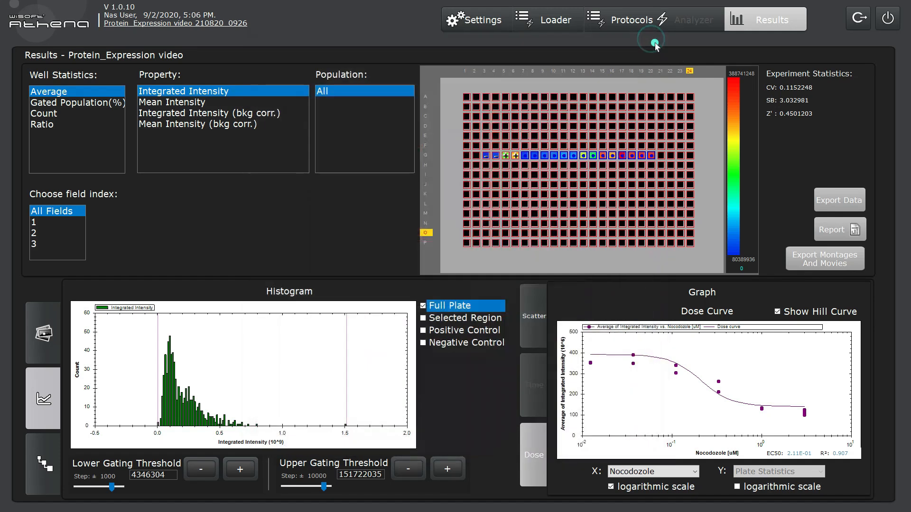
left_click(654, 40)
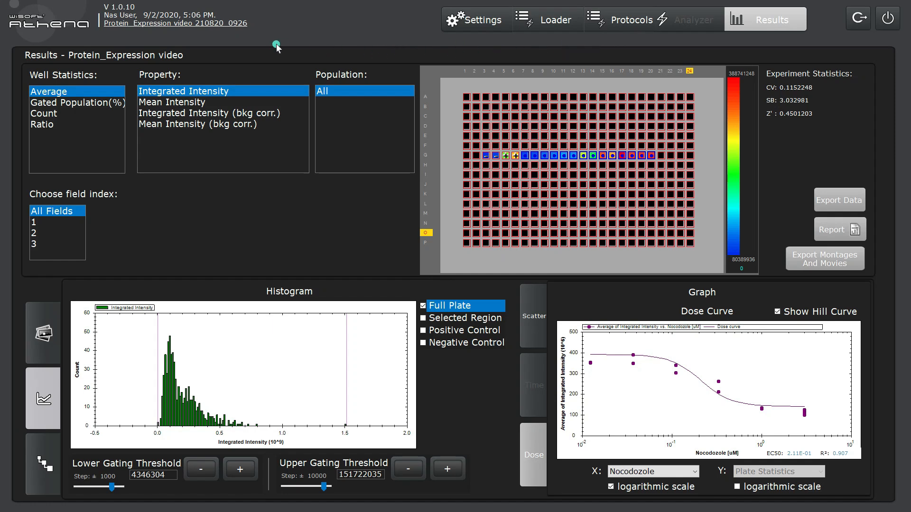
Open the experiment's data folder from its name in the header and go to Reports > Report1.
left_click(197, 26)
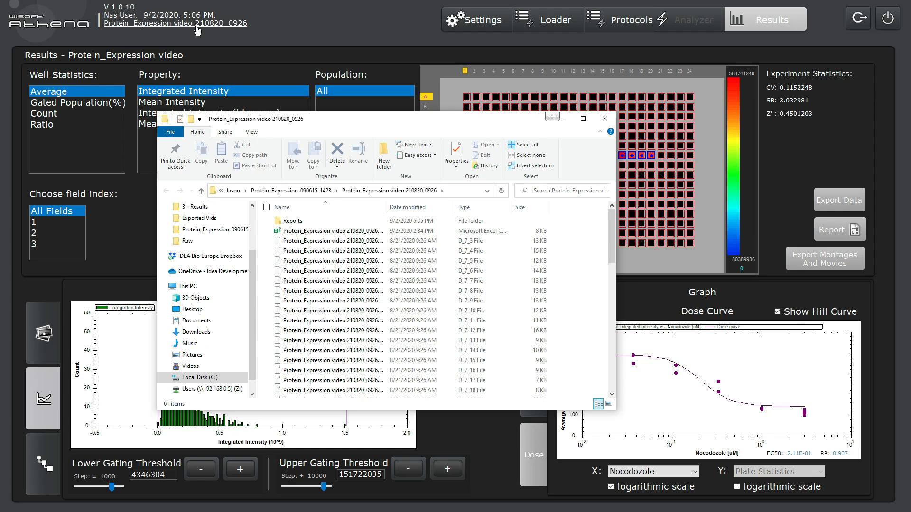
left_click(315, 223)
double_click(315, 223)
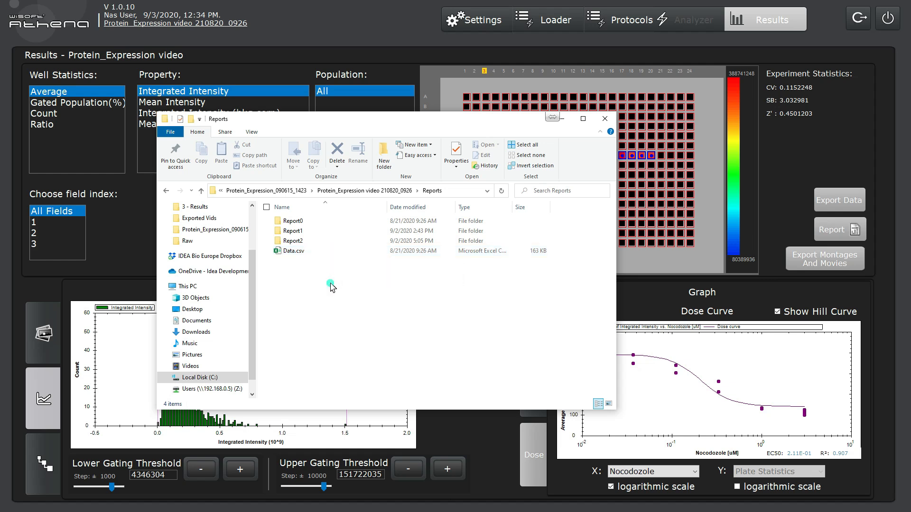
double_click(313, 231)
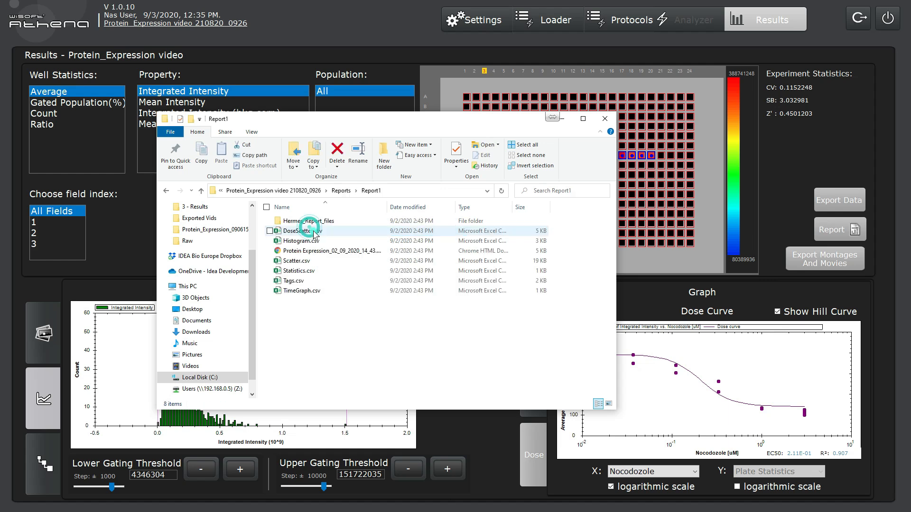
Open the saved Protein Expression HTML report, review it down to the Nocodozole dose curve, and close the browser.
left_click(367, 251)
double_click(370, 255)
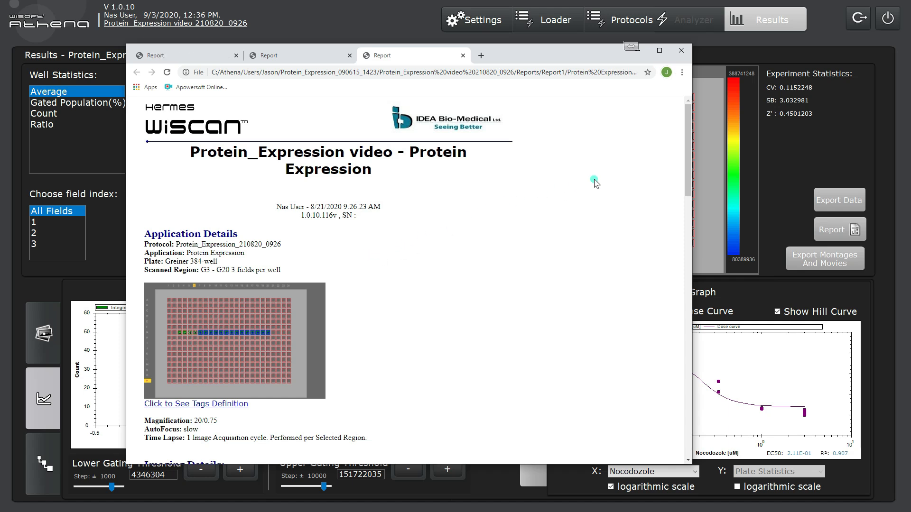
left_click_drag(688, 153, 681, 405)
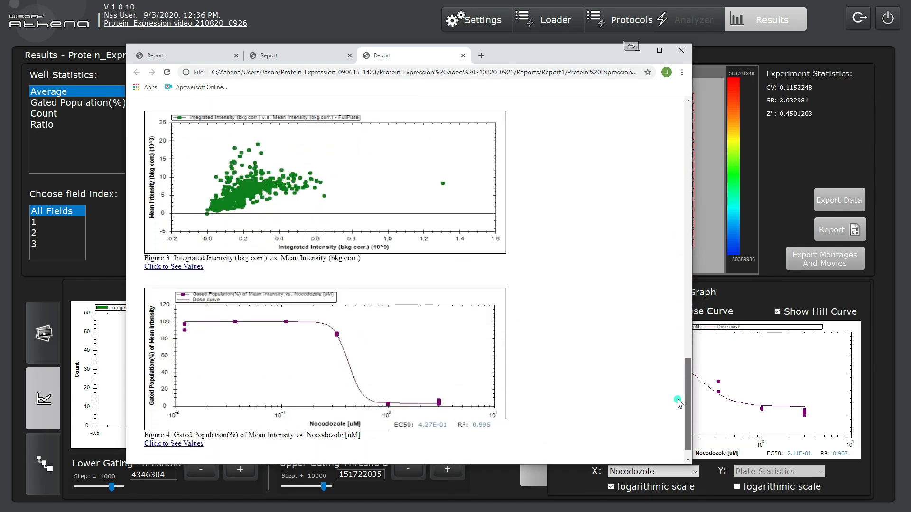
left_click(681, 50)
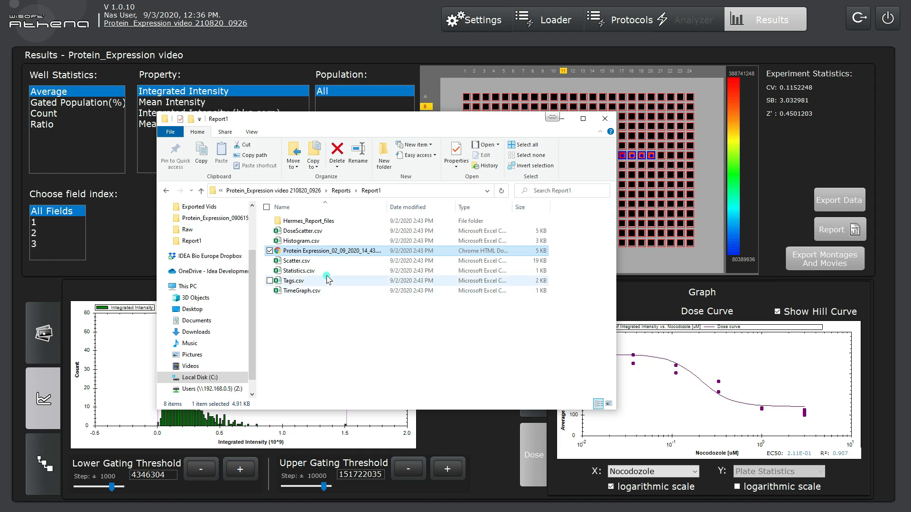
View Statistics.jpg in the Hermes_Report_files folder, and close the image and the folder window.
double_click(349, 223)
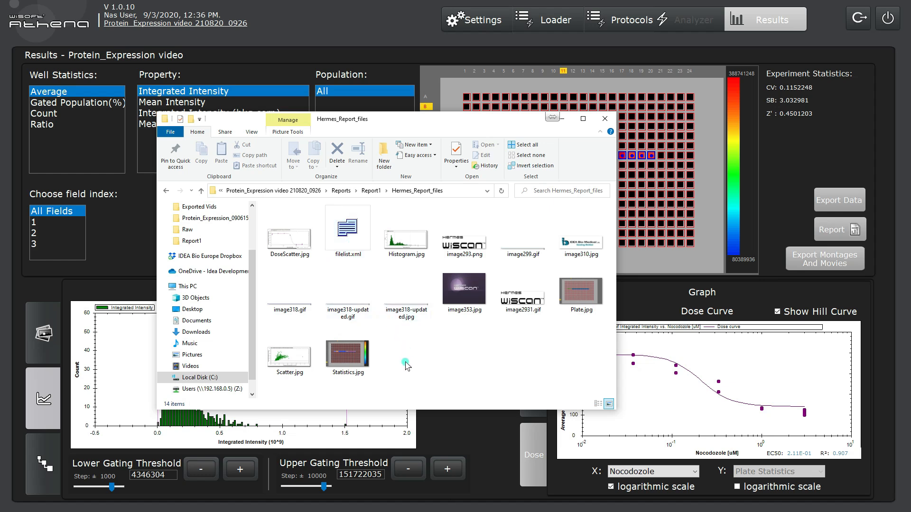
double_click(363, 357)
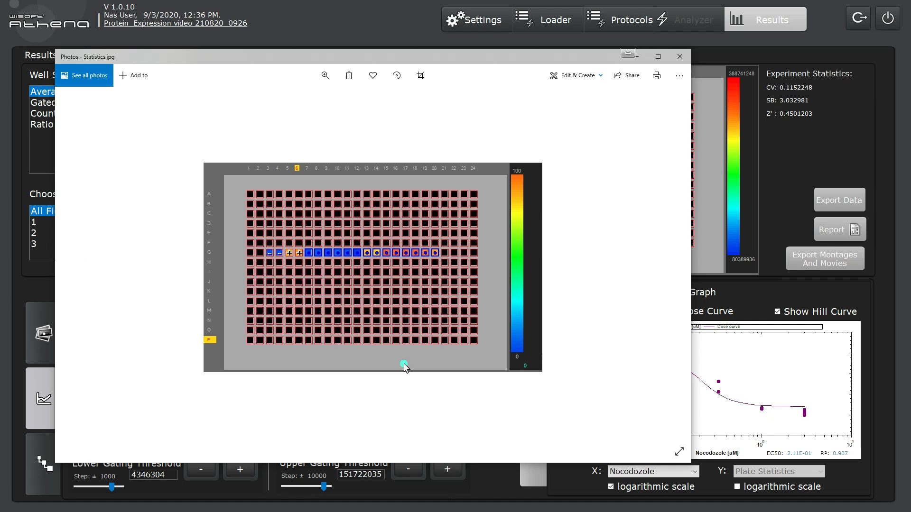
left_click(681, 58)
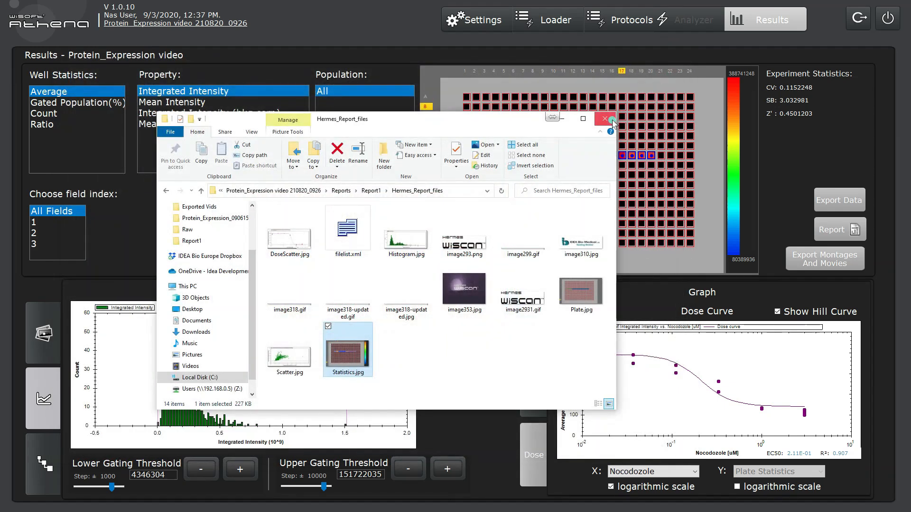
left_click(612, 122)
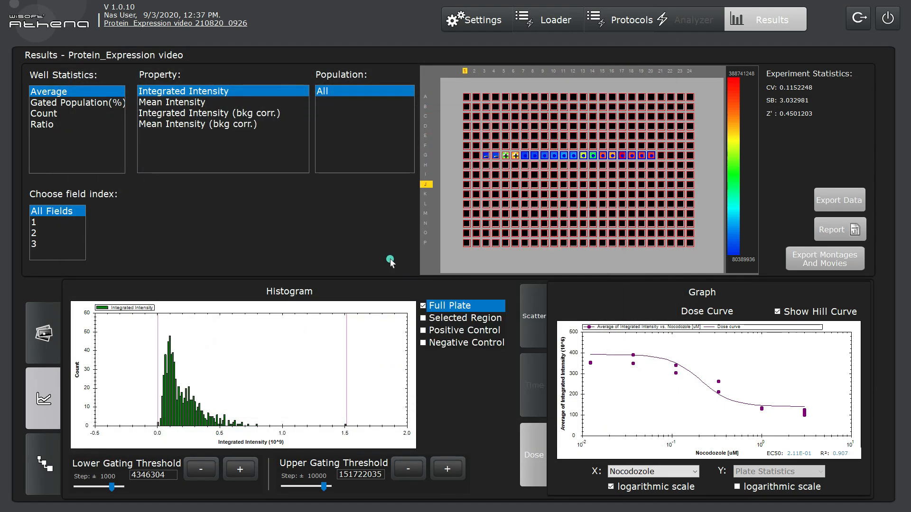